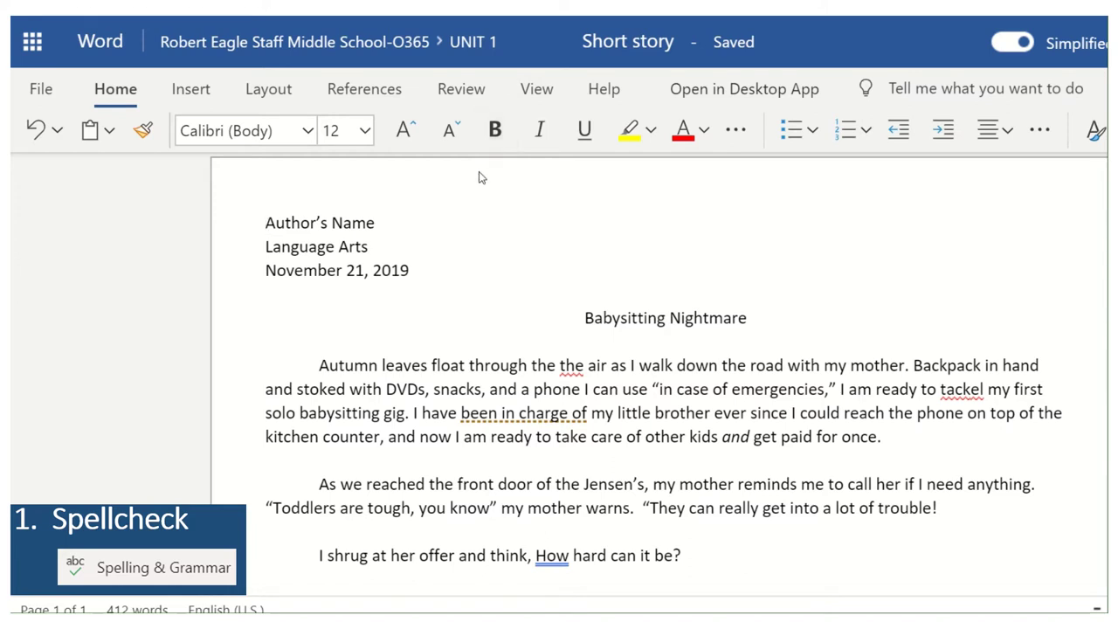
# Step: Use Spelling & Grammar to delete the doubled 'the' before 'air' and correct 'tackel' to 'tackle'
pyautogui.click(463, 89)
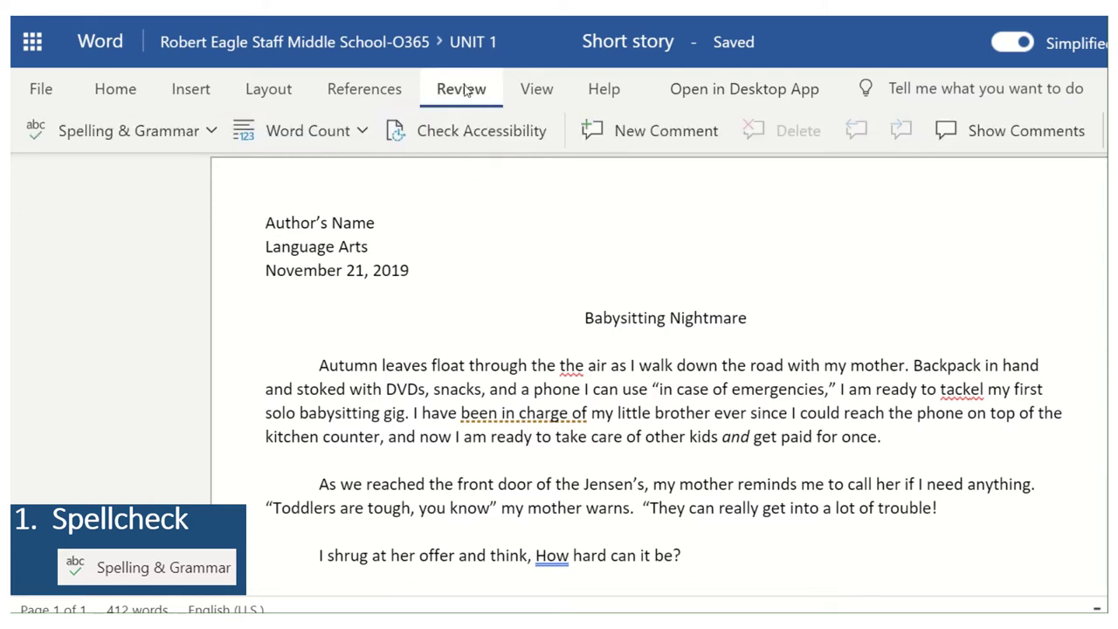
pyautogui.click(118, 133)
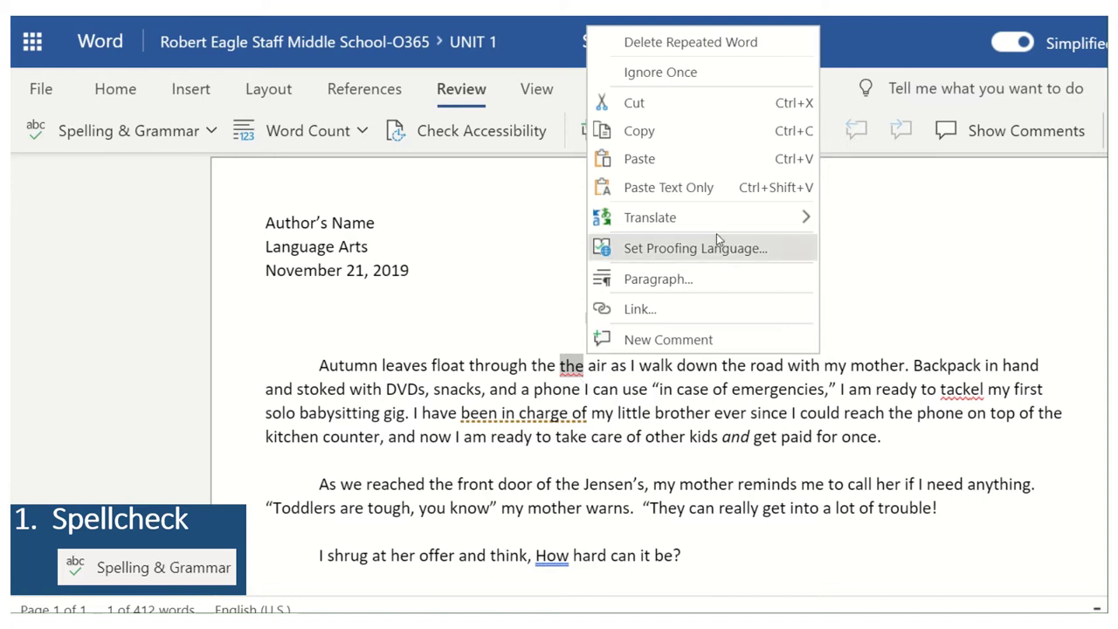
pyautogui.click(709, 44)
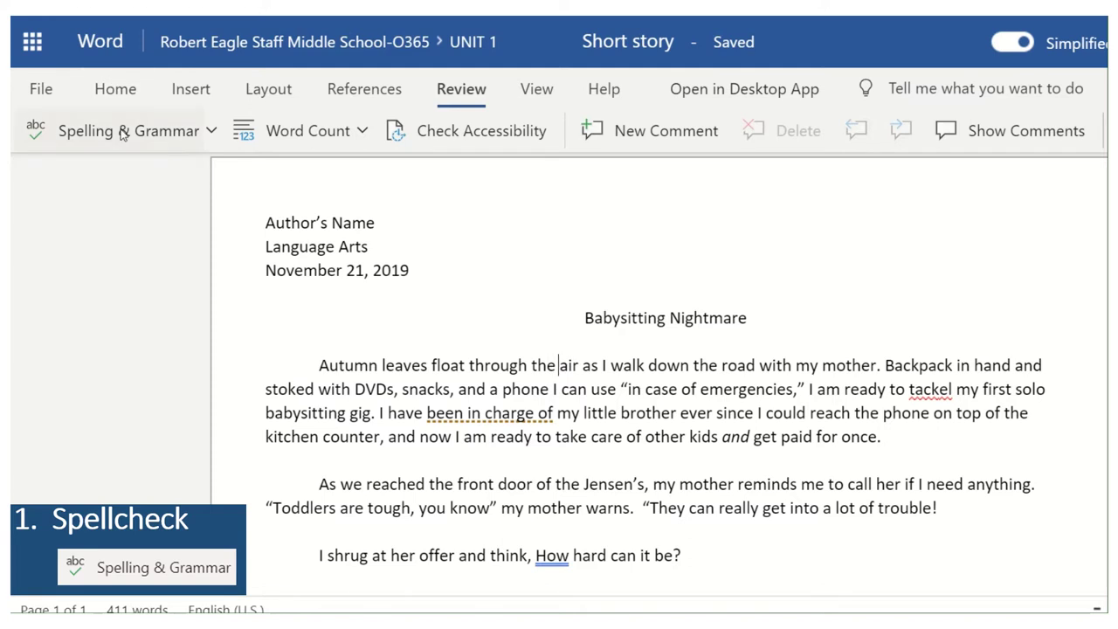
pyautogui.rightClick(930, 390)
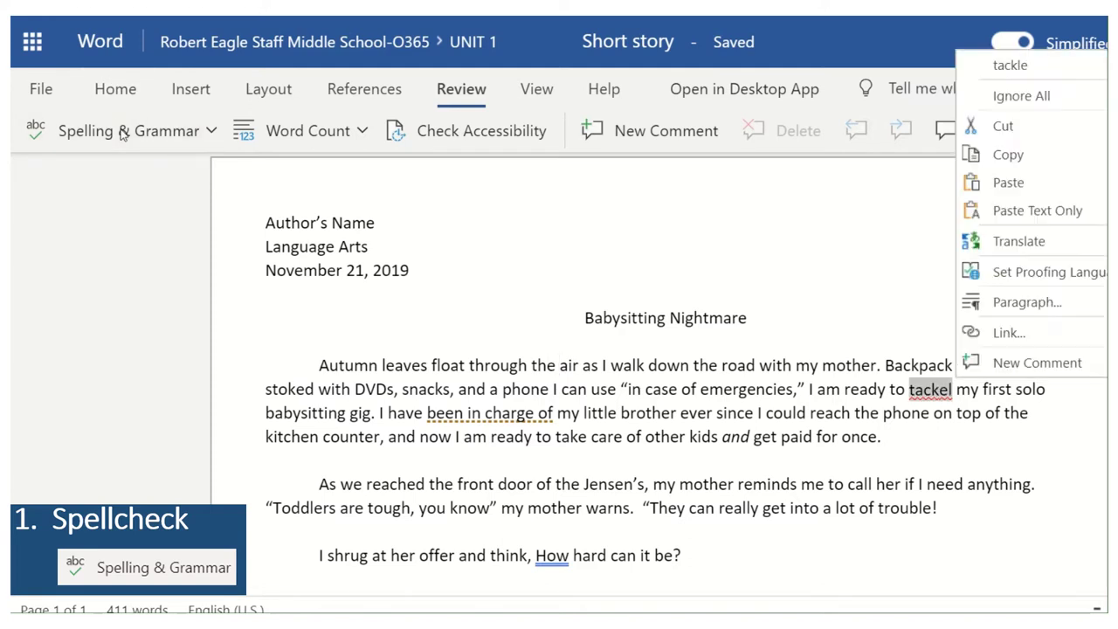
pyautogui.click(1027, 68)
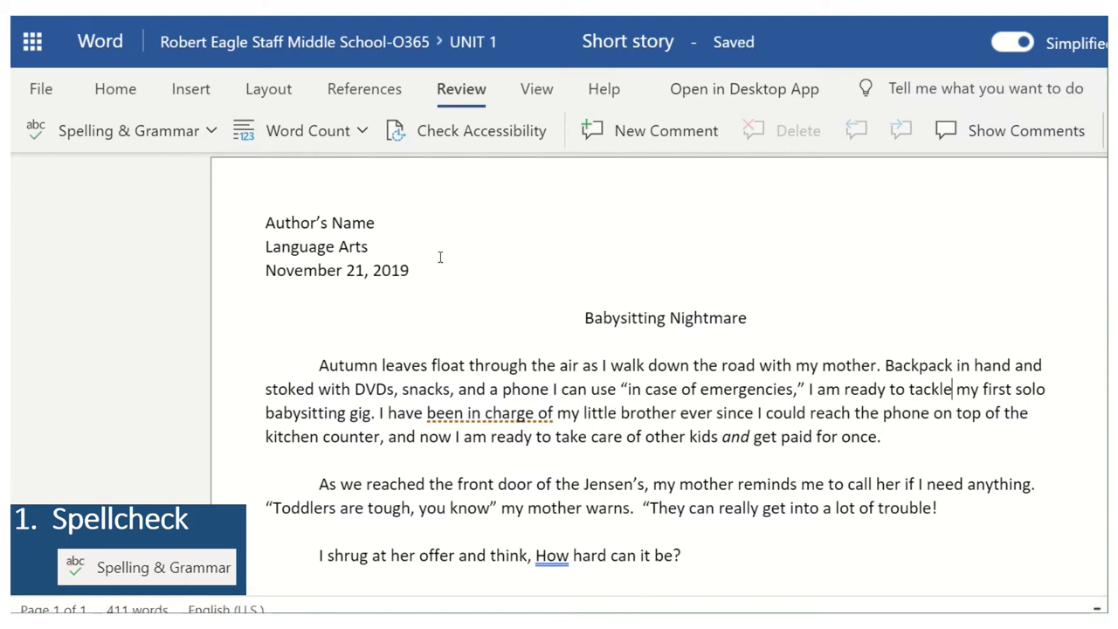
# Step: Ignore the flags on 'been in charge of' and the capitalized 'How'
pyautogui.click(179, 149)
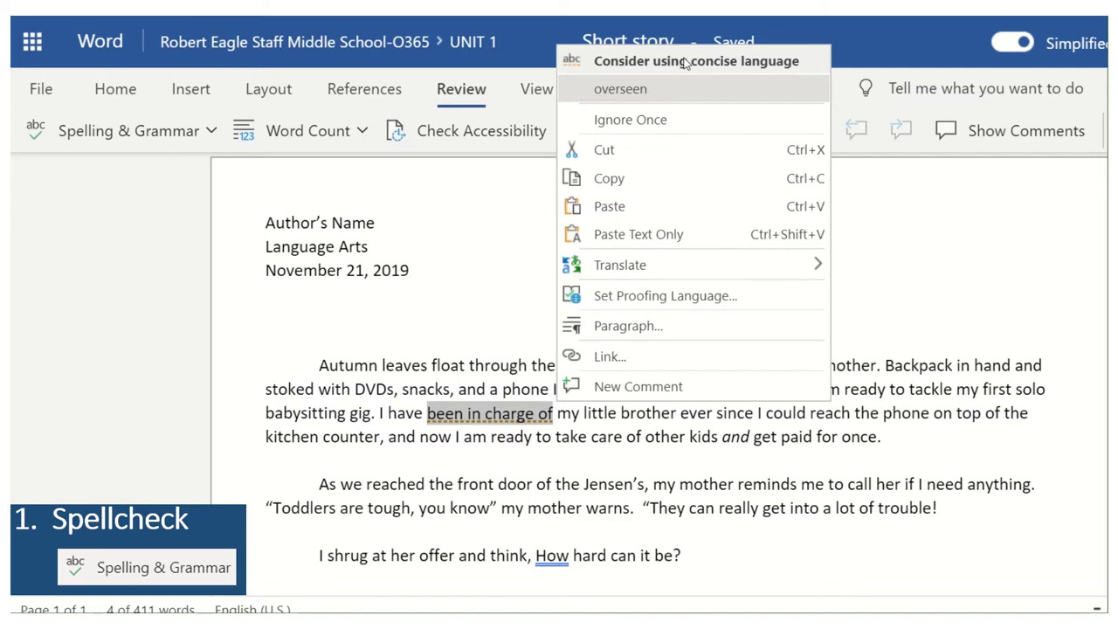
pyautogui.click(646, 120)
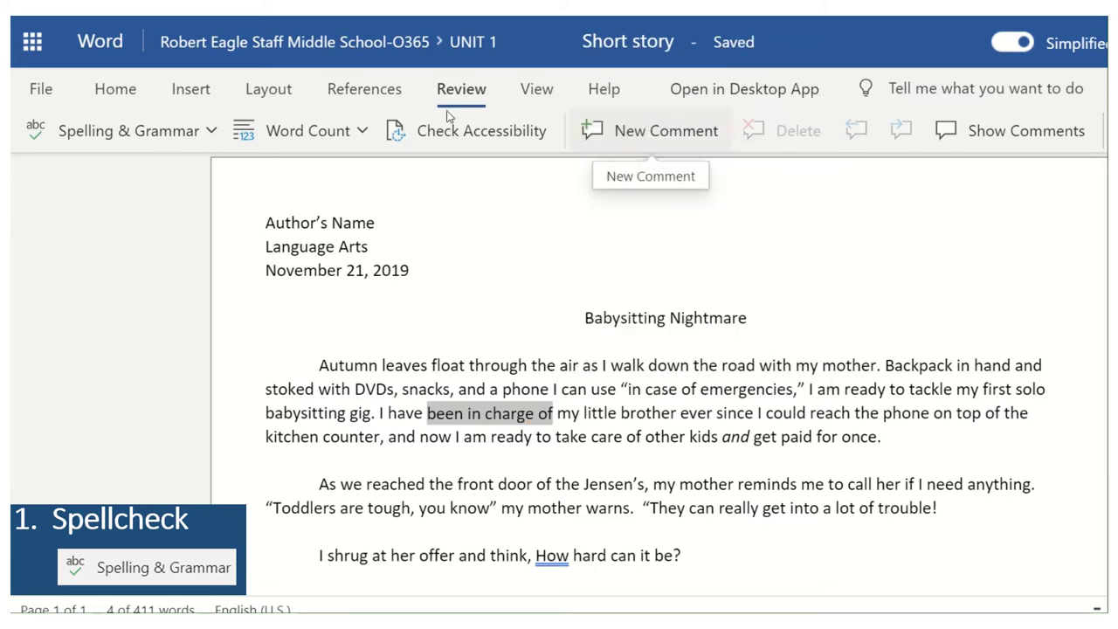
pyautogui.click(105, 140)
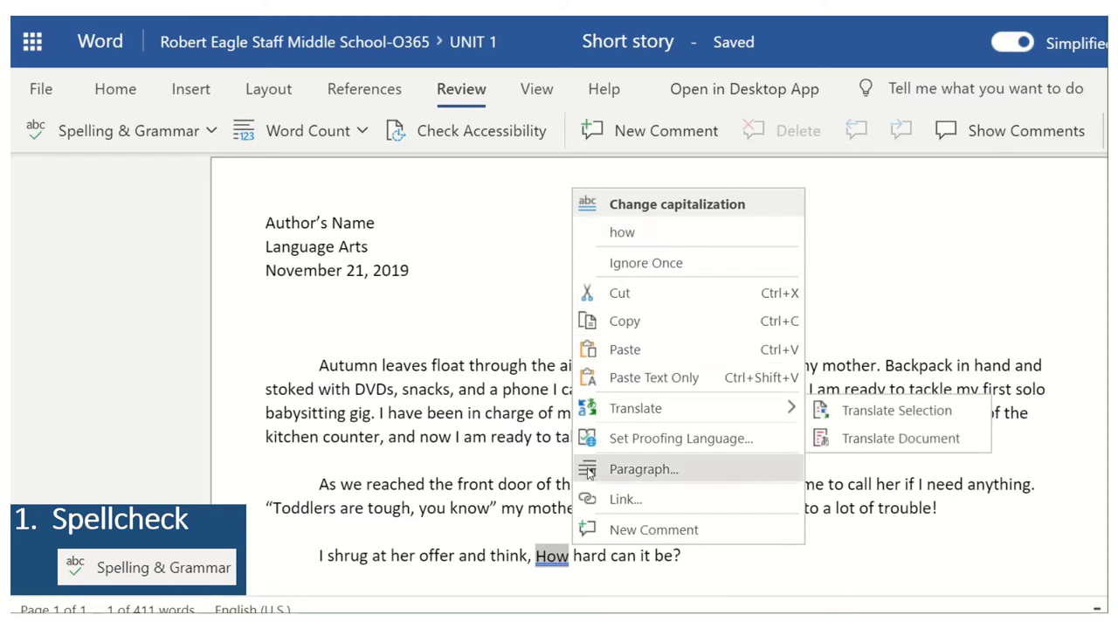
pyautogui.click(689, 260)
# Step: Insert an opening quotation mark before 'How hard can it be?'
pyautogui.click(534, 556)
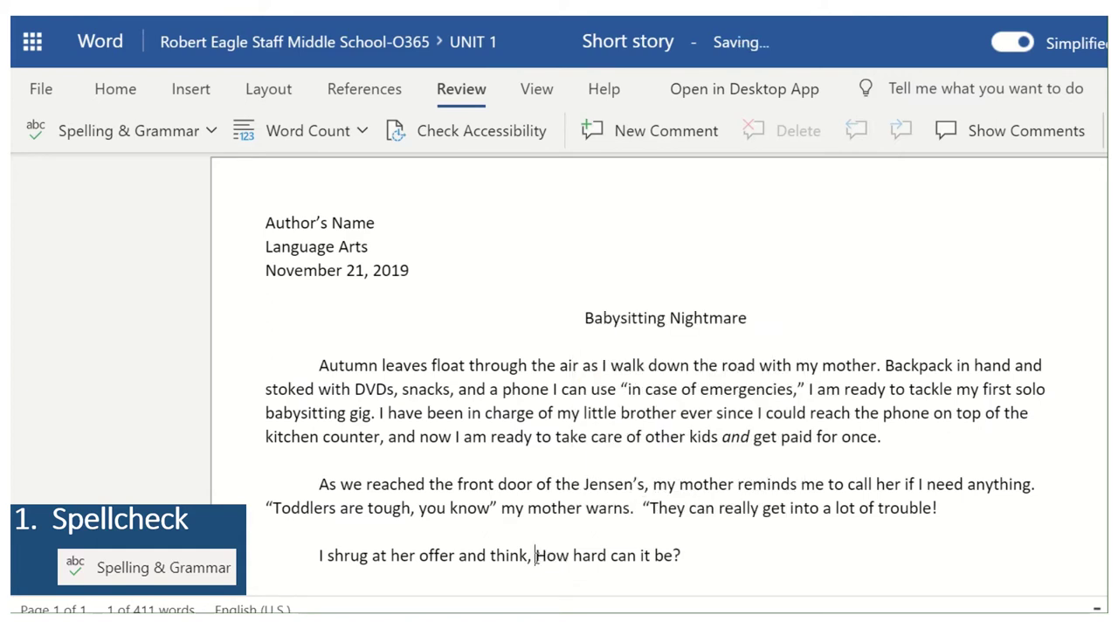
pyautogui.write('"')
pyautogui.click(689, 554)
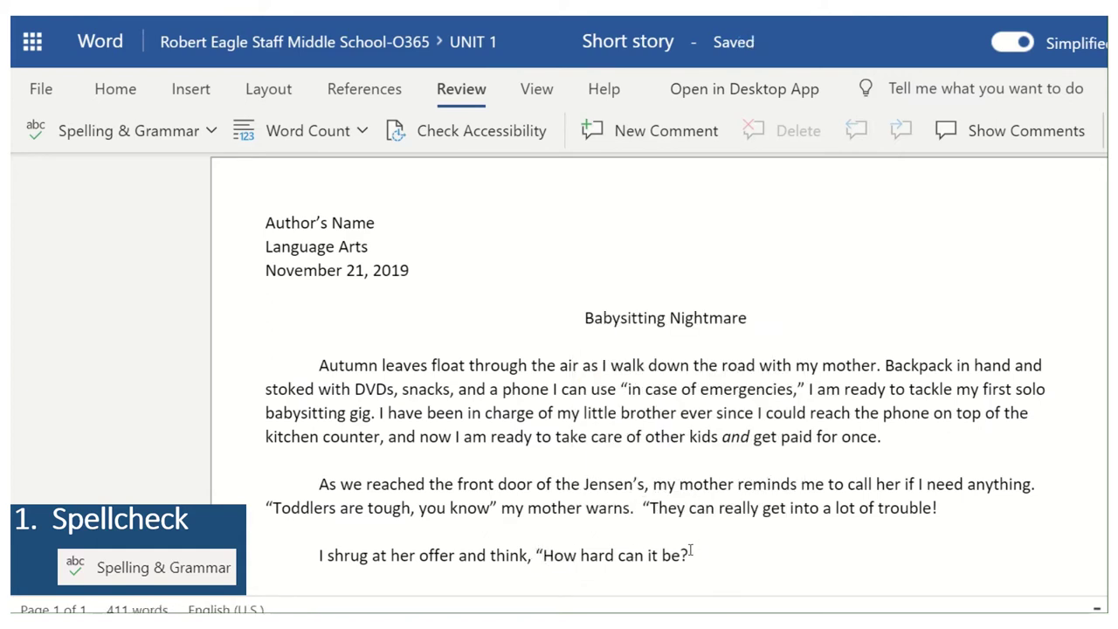
# Step: Add the closing quote after 'be?' and change 'stoked' to 'stocked' by inserting a 'c'
pyautogui.write('"')
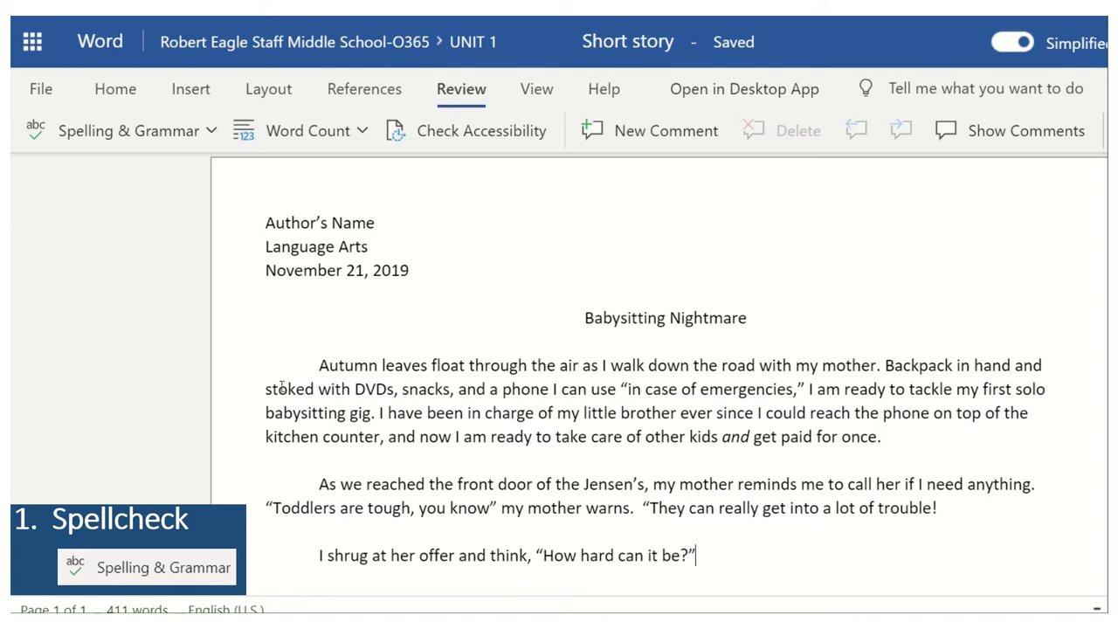
pyautogui.moveTo(316, 390); pyautogui.dragTo(252, 394)
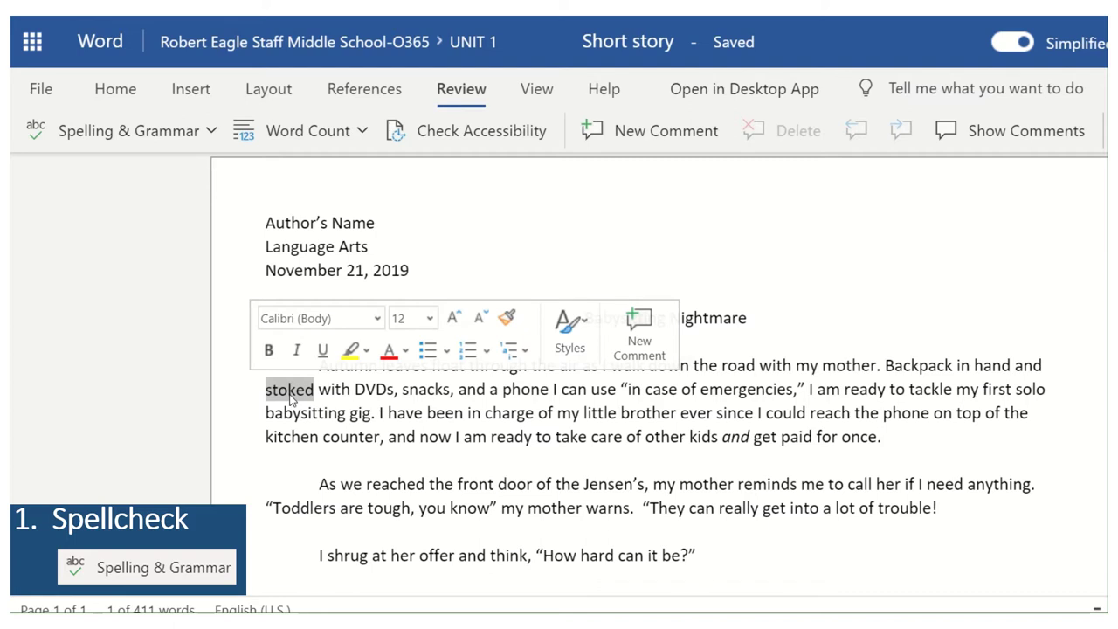
pyautogui.click(290, 393)
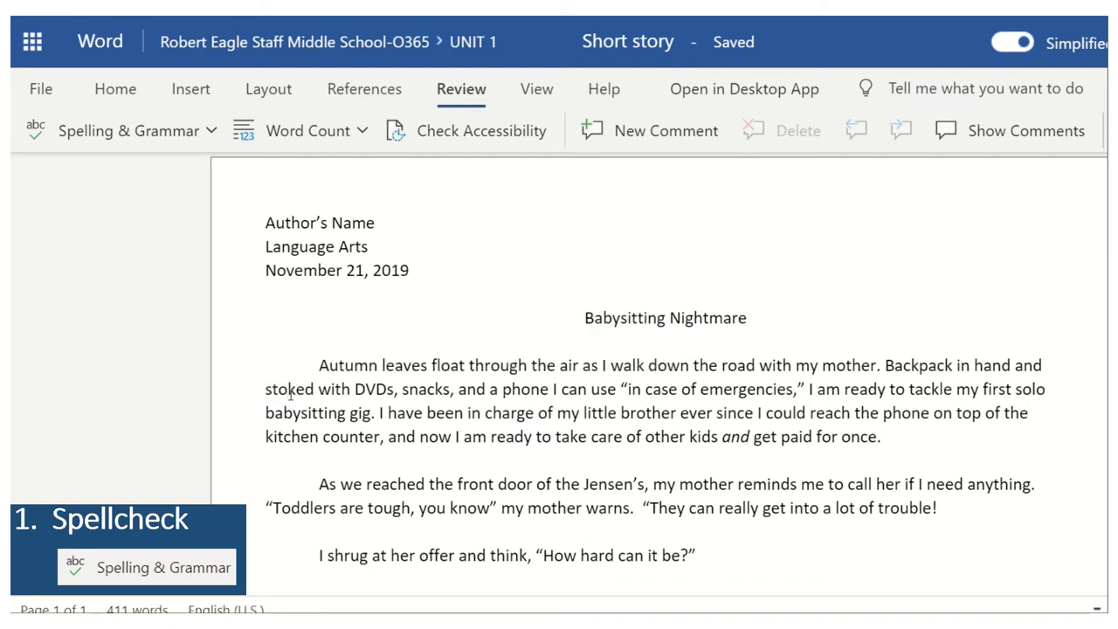
pyautogui.write('c')
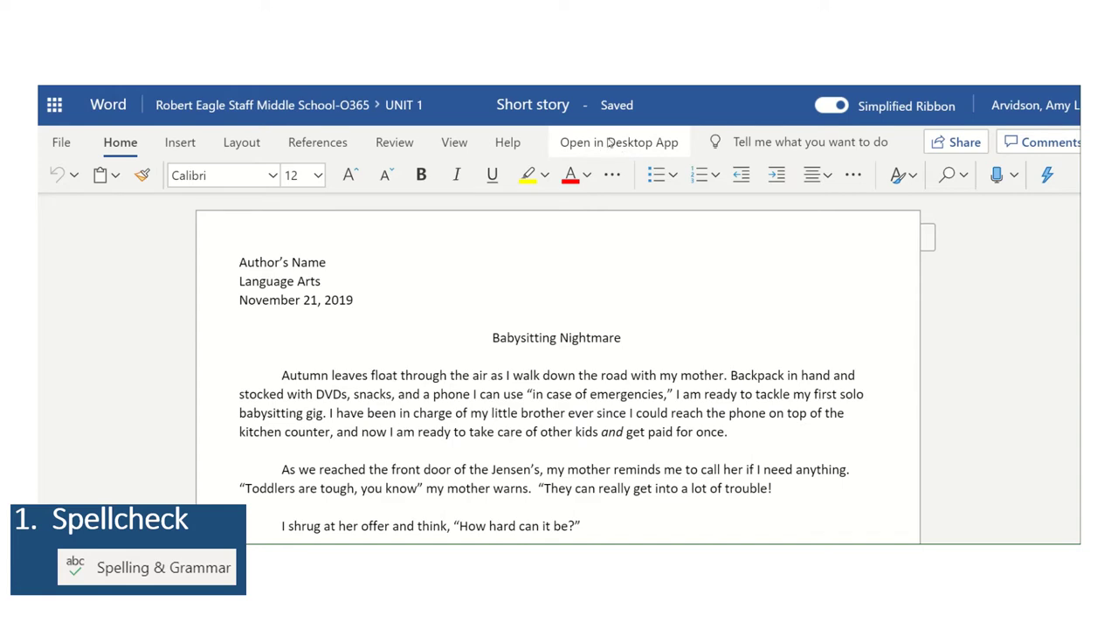
# Step: Launch the story in the Word desktop app and confirm the browser prompt
pyautogui.click(606, 143)
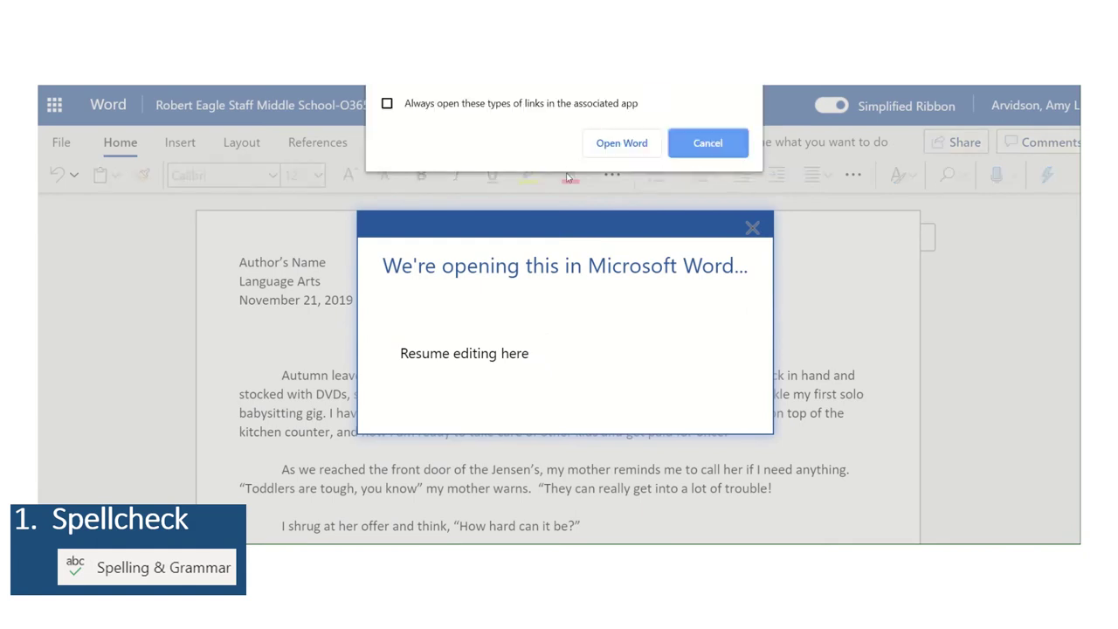
pyautogui.click(639, 144)
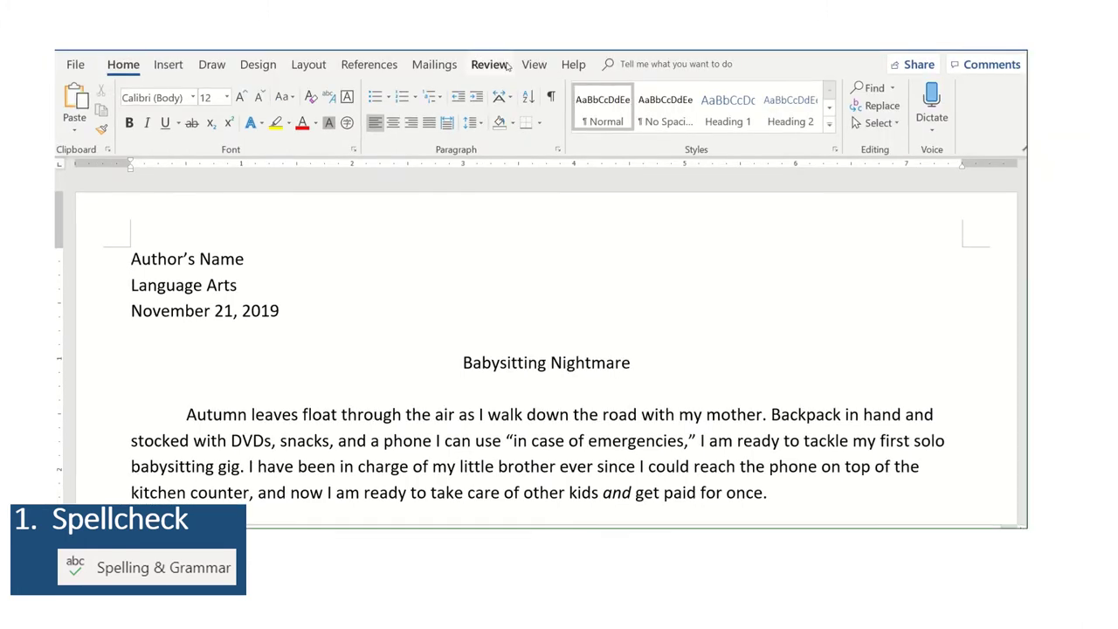
# Step: Run Spelling & Grammar in desktop Word and accept 'Brittany' for both flagged 'brittany' occurrences
pyautogui.click(494, 67)
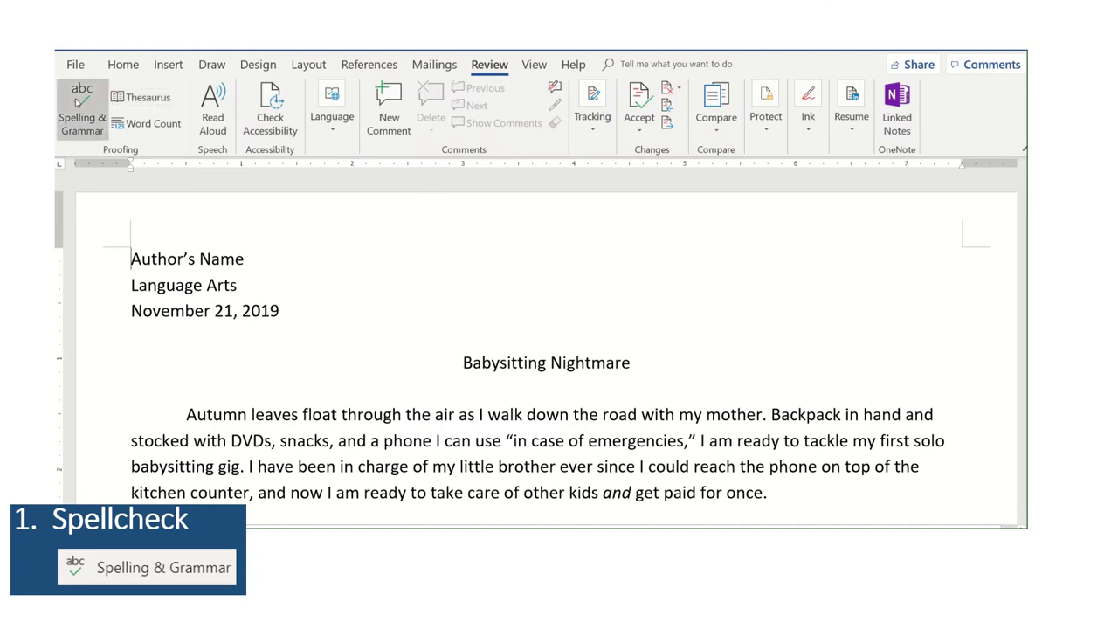
pyautogui.click(82, 105)
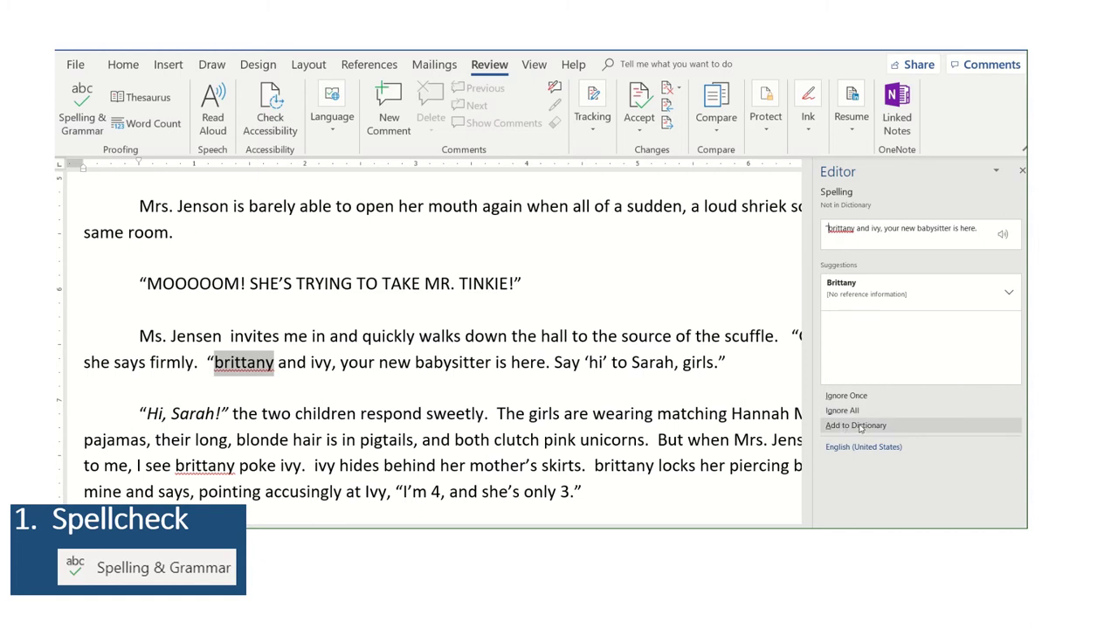
pyautogui.click(867, 288)
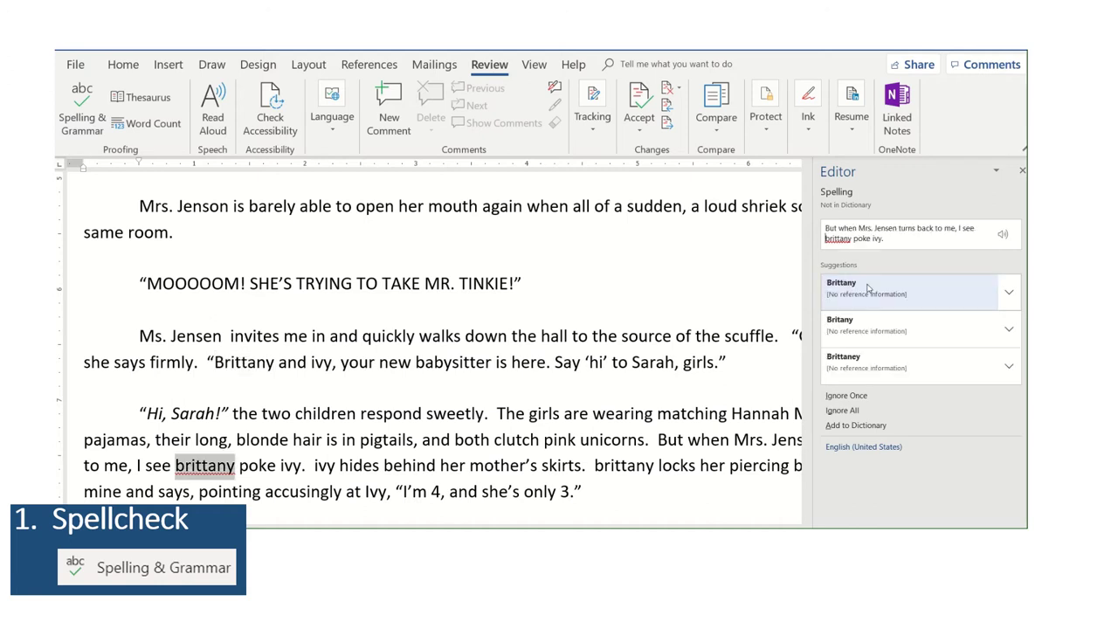
pyautogui.click(868, 288)
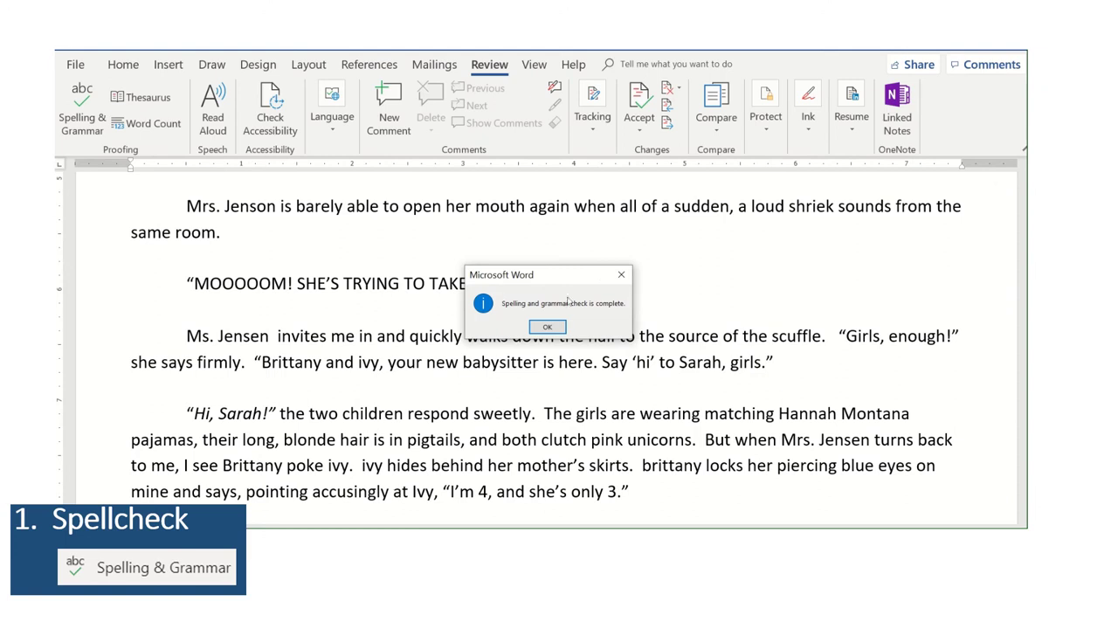
# Step: Dismiss the check-complete message and select the lowercase 'ivy' in the Brittany passage
pyautogui.click(557, 326)
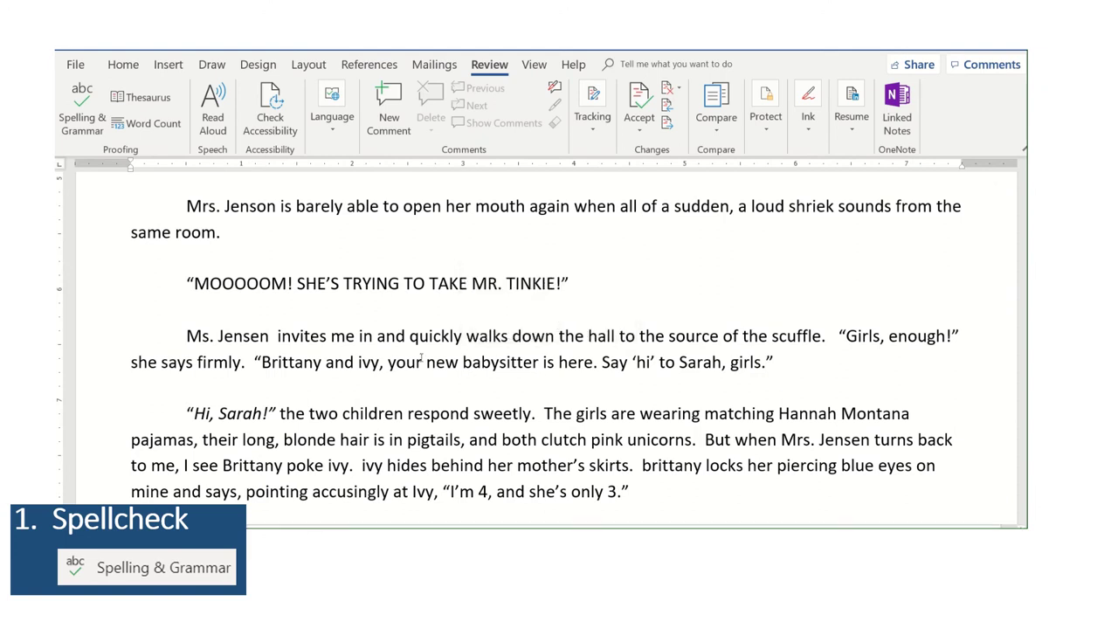
pyautogui.moveTo(383, 365); pyautogui.dragTo(353, 362)
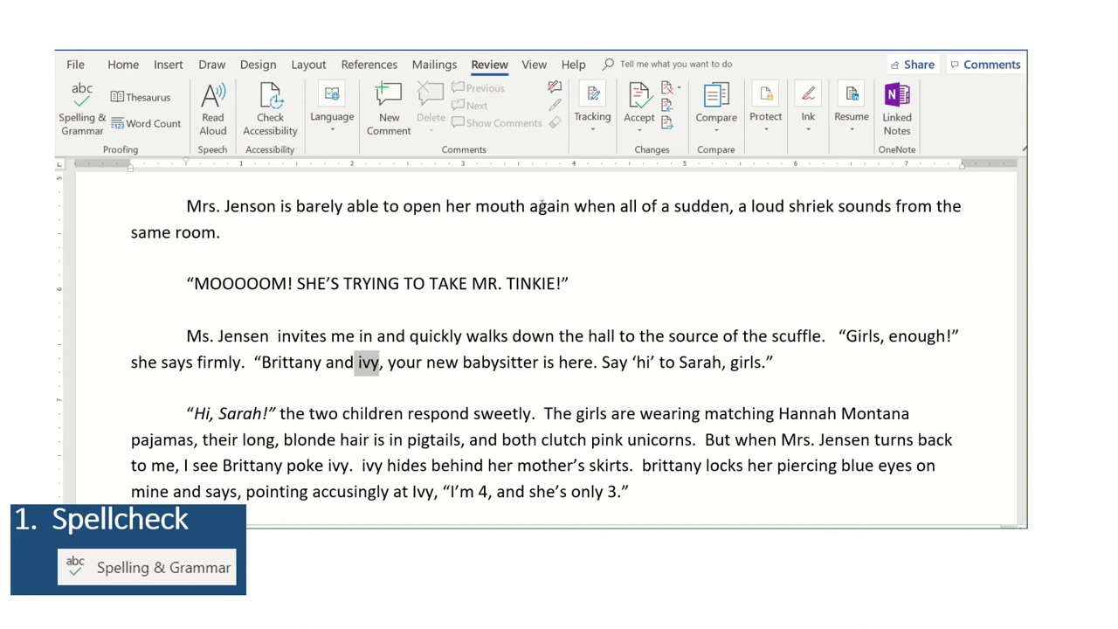
pyautogui.moveTo(542, 205); pyautogui.dragTo(131, 179)
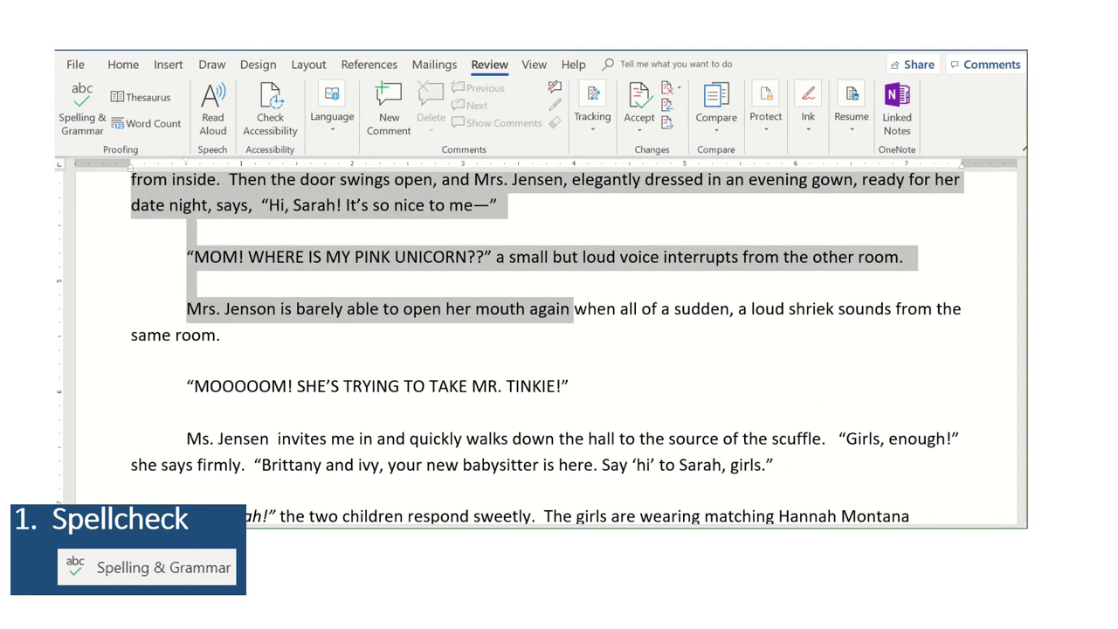
pyautogui.moveTo(498, 55)
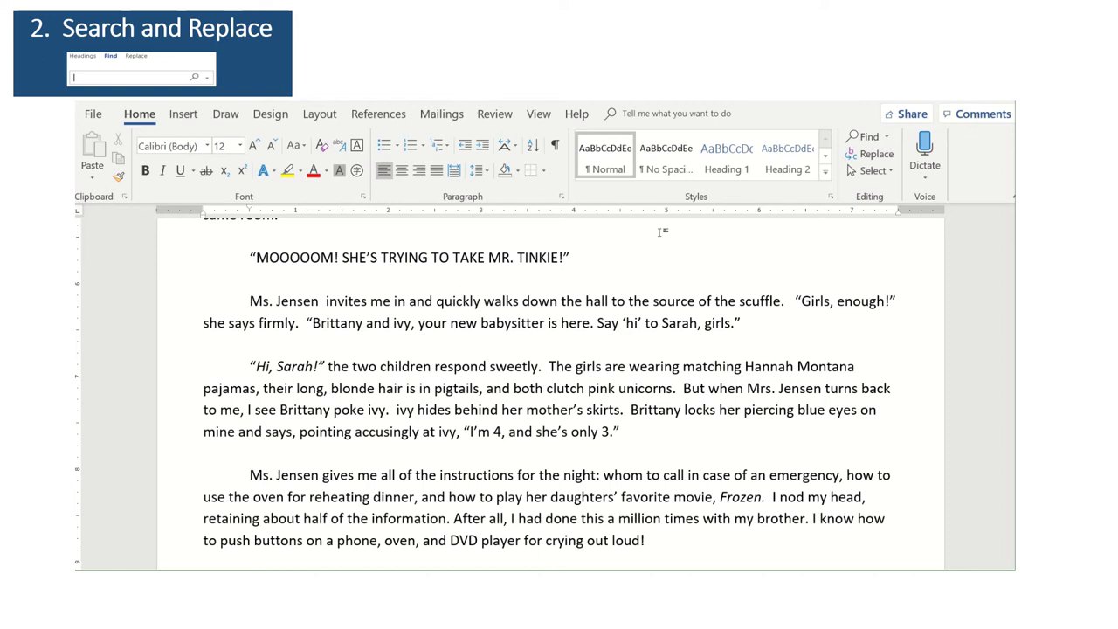
# Step: Search 'repla' in the Tell me box to open Find and Replace with 'ivy' to find
pyautogui.click(649, 113)
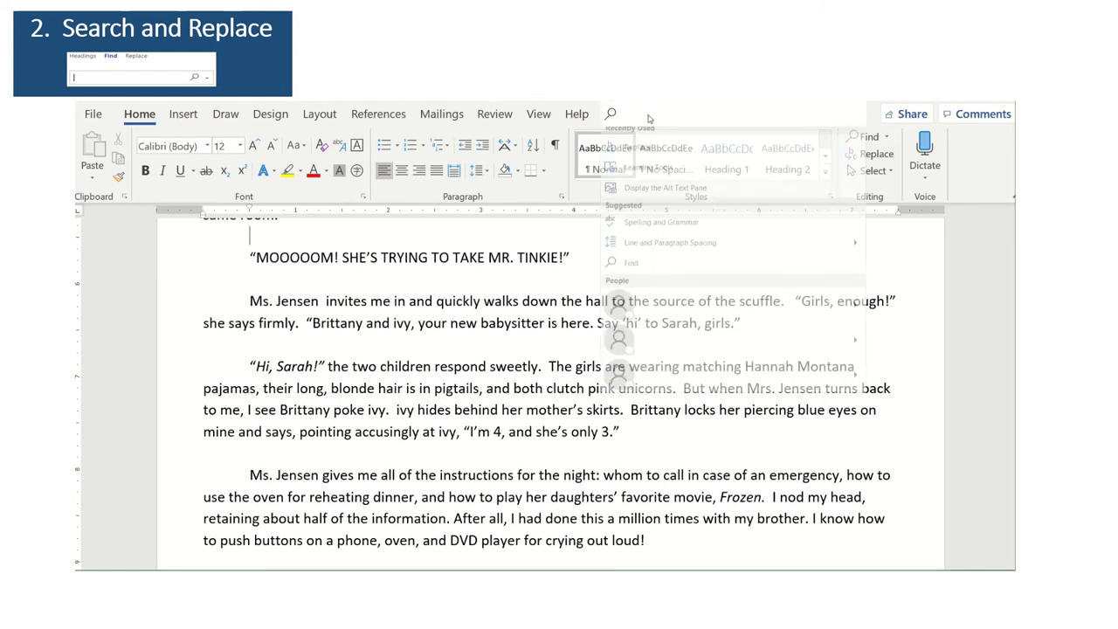
pyautogui.write('repla')
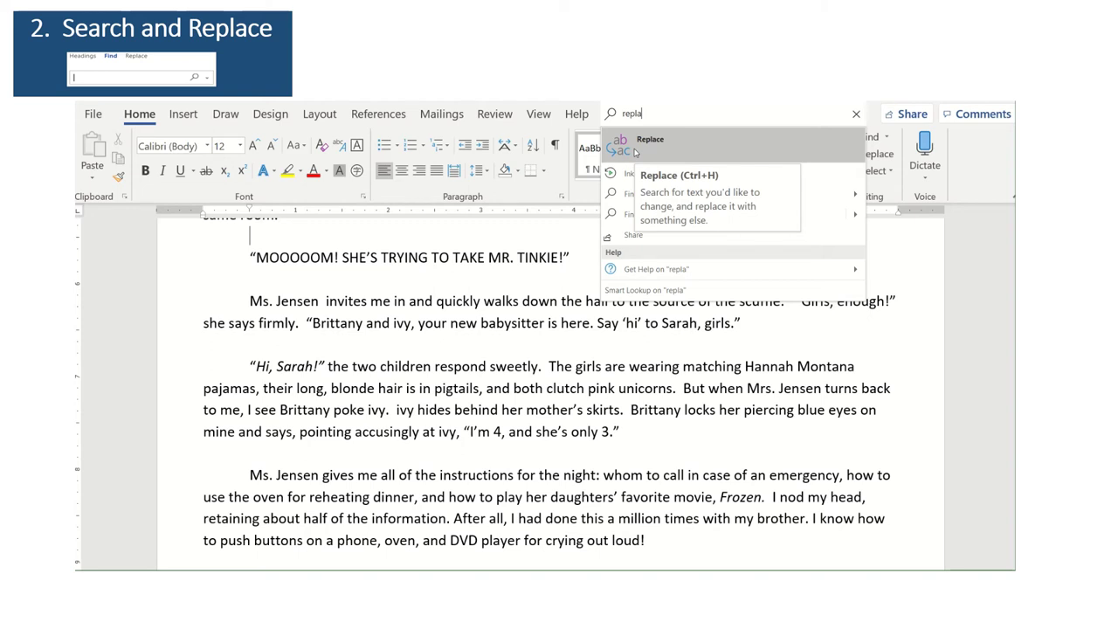
pyautogui.click(635, 152)
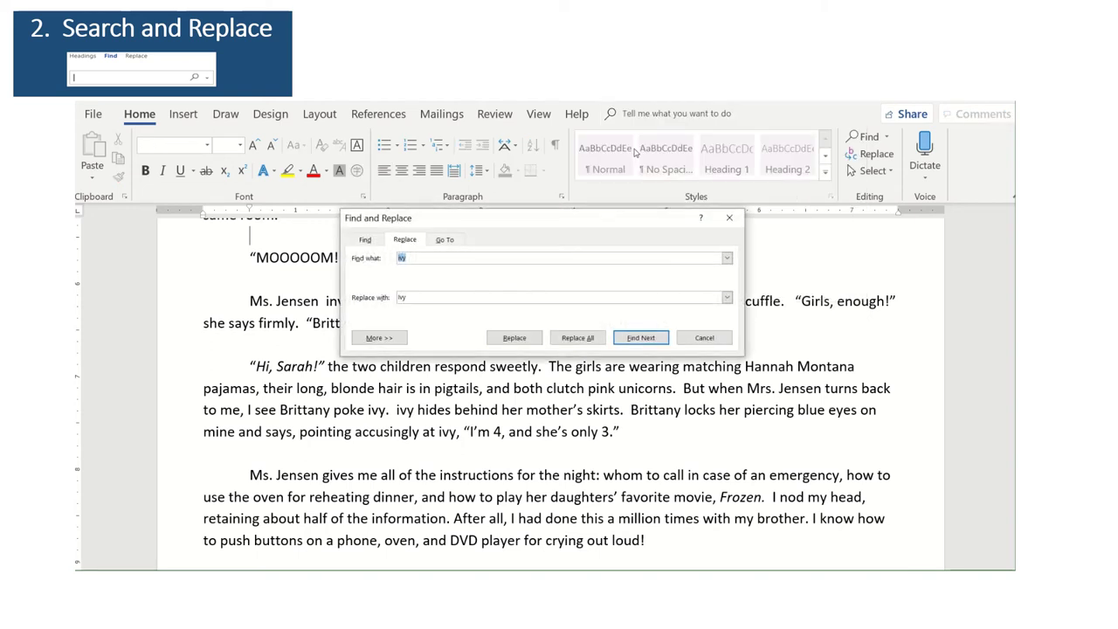
# Step: Set up the Replace tab of Find and Replace with 'Ivy' as the replacement
pyautogui.click(366, 241)
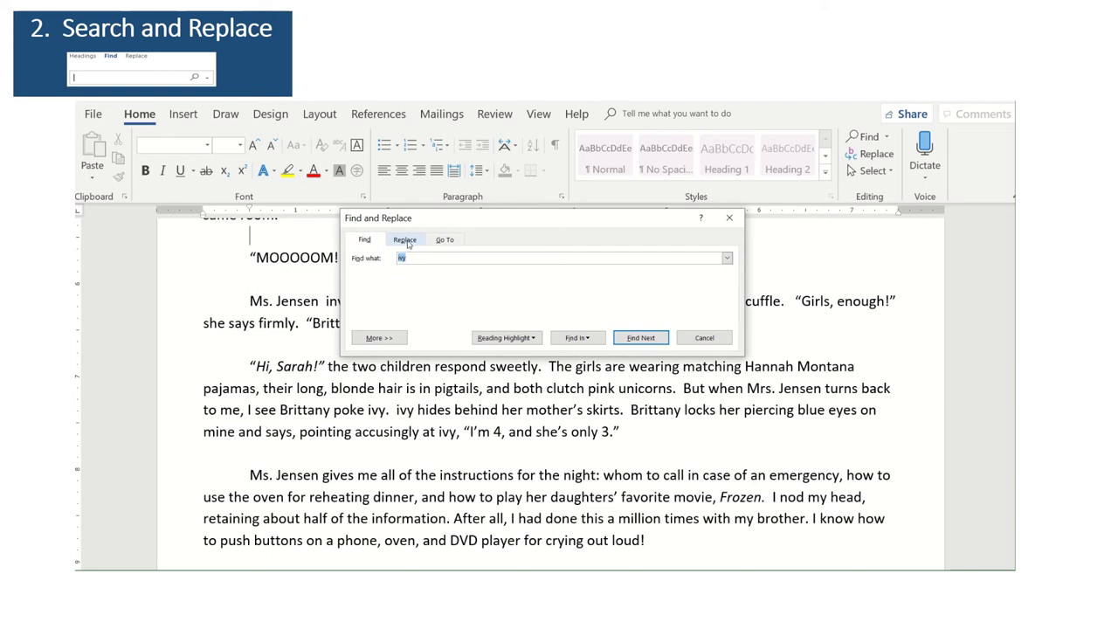
pyautogui.click(407, 242)
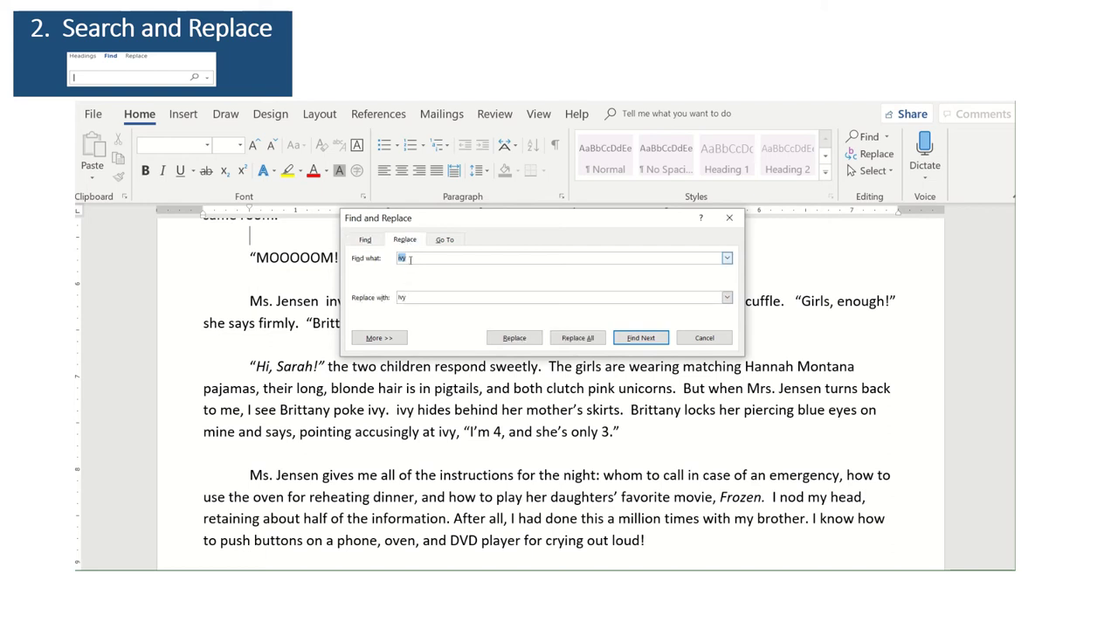
pyautogui.click(406, 297)
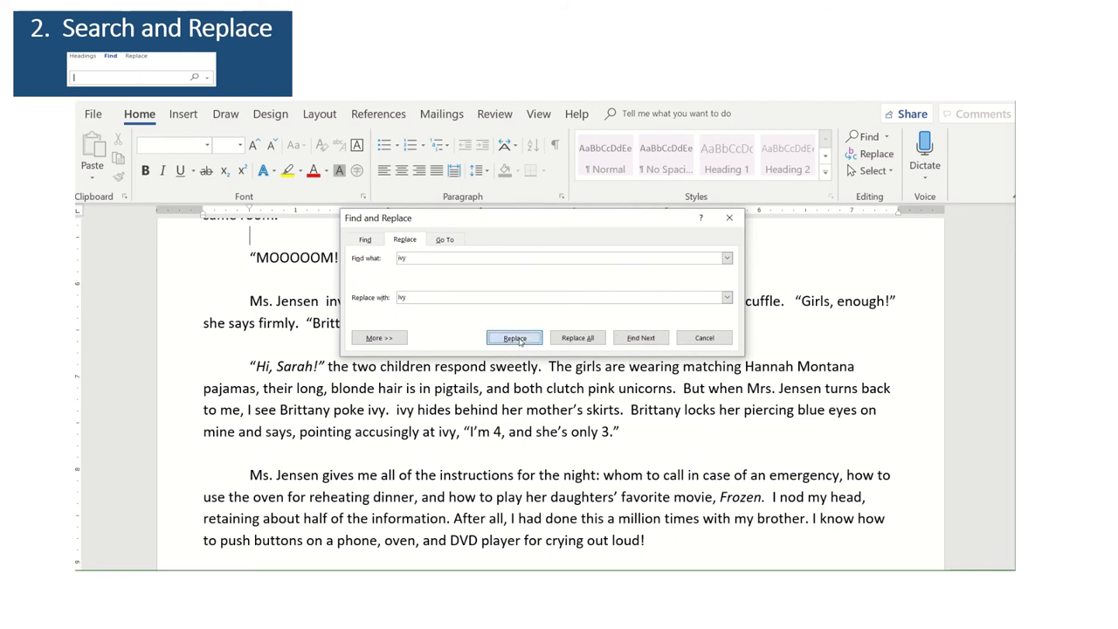
# Step: Replace 'ivy' with 'Ivy' in 'poke ivy', 'ivy hides' and 'at ivy', then dismiss the finished message
pyautogui.click(640, 338)
pyautogui.click(638, 289)
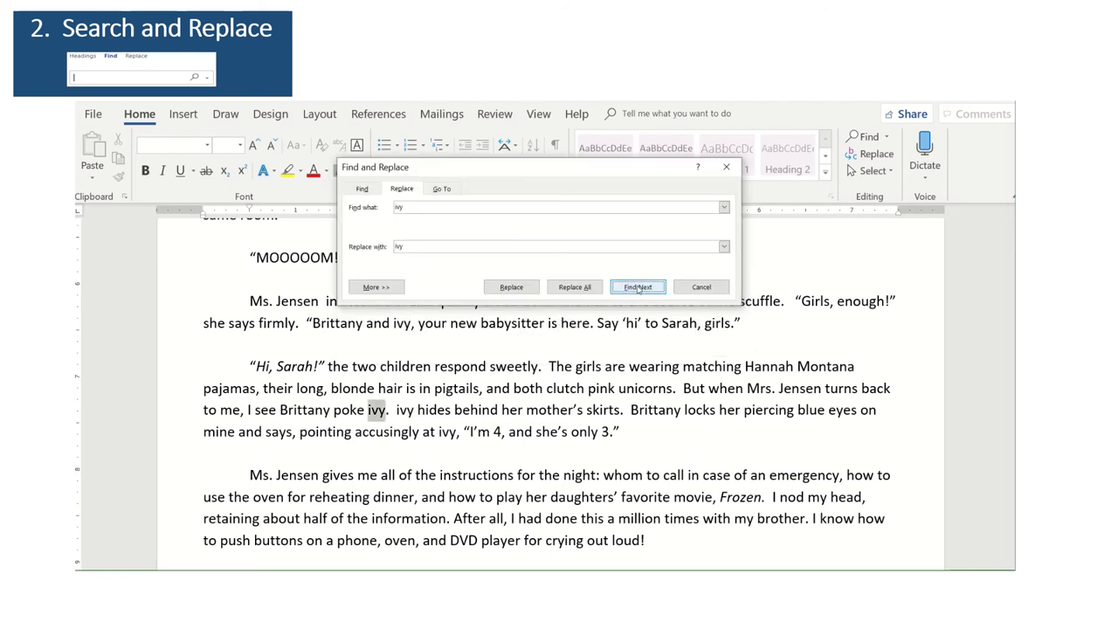
pyautogui.click(522, 292)
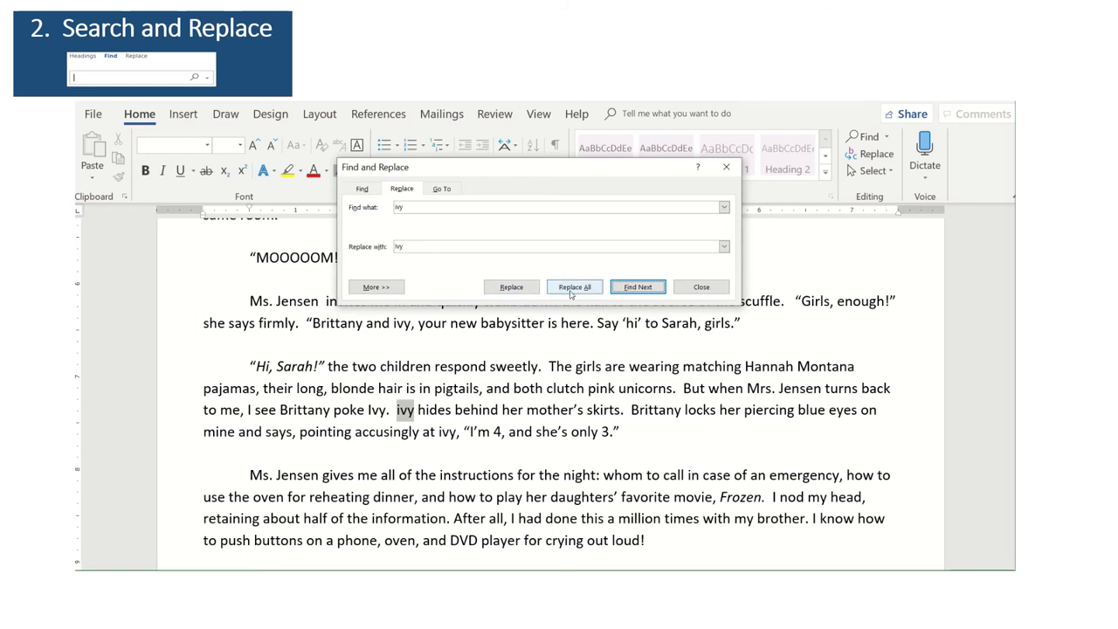
pyautogui.click(511, 290)
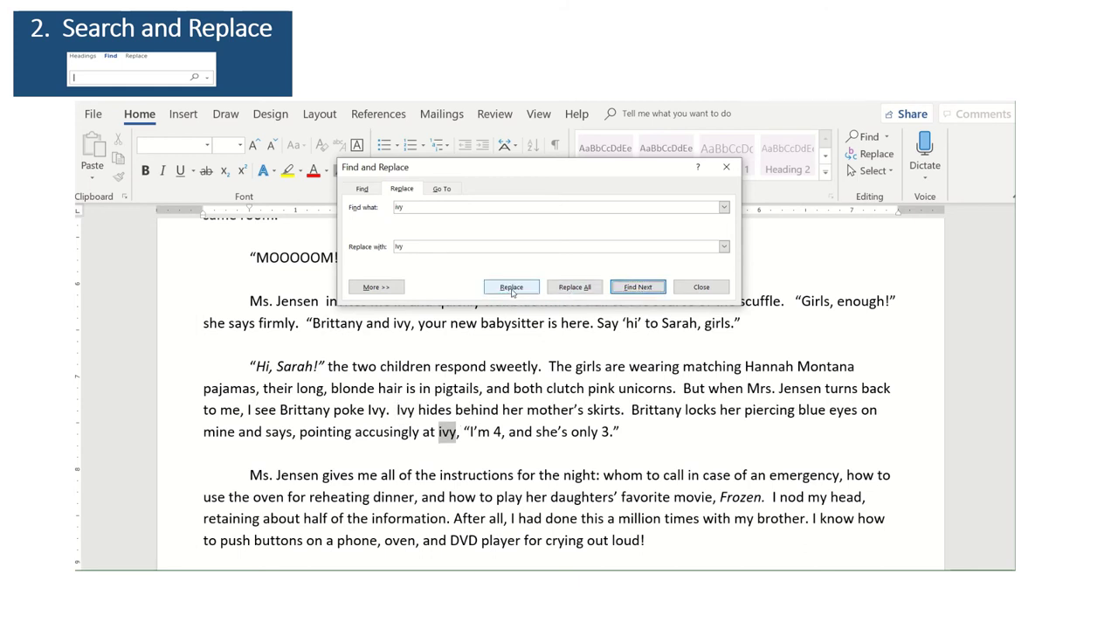
pyautogui.click(512, 290)
pyautogui.click(546, 368)
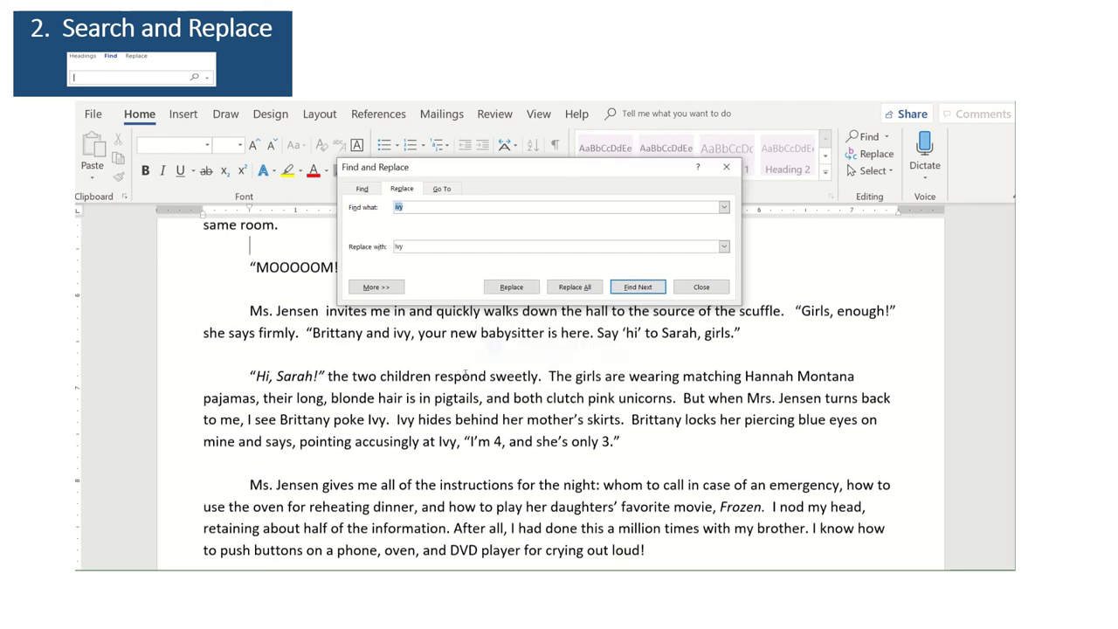
pyautogui.click(395, 334)
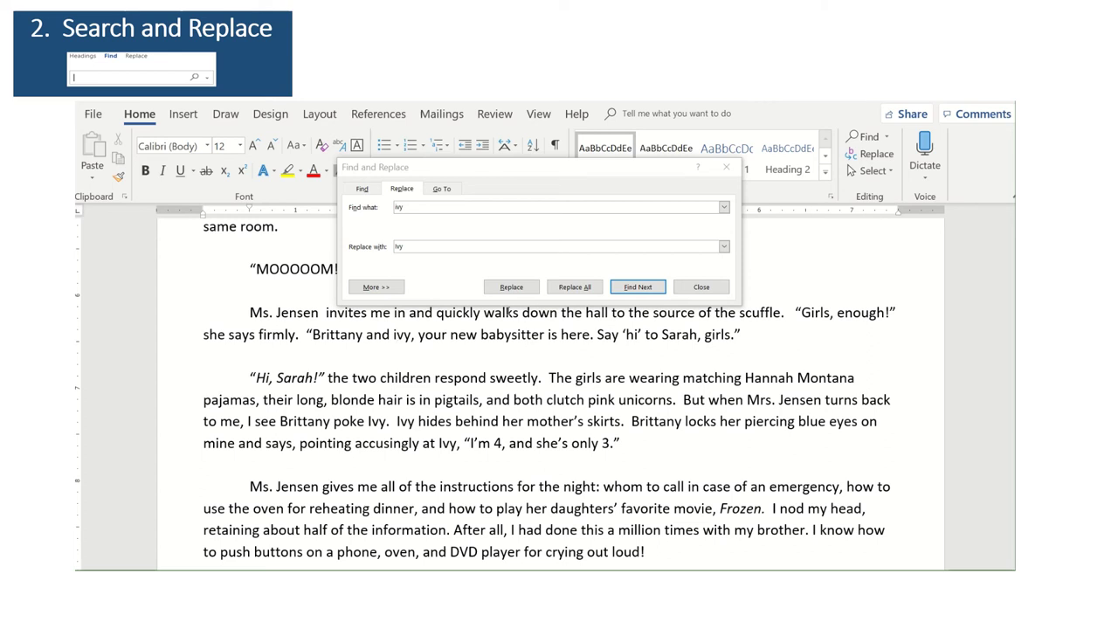
# Step: Retype 'ivy' in 'Brittany and ivy' as 'Ivy' and close Find and Replace
pyautogui.press('Delete')
pyautogui.write('I')
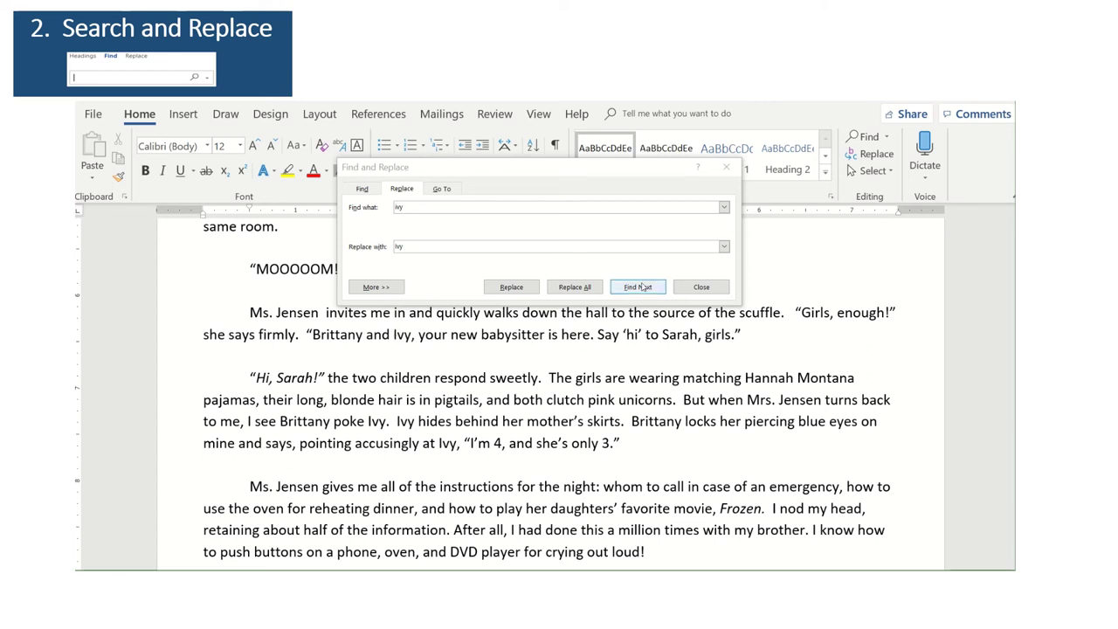
pyautogui.click(691, 286)
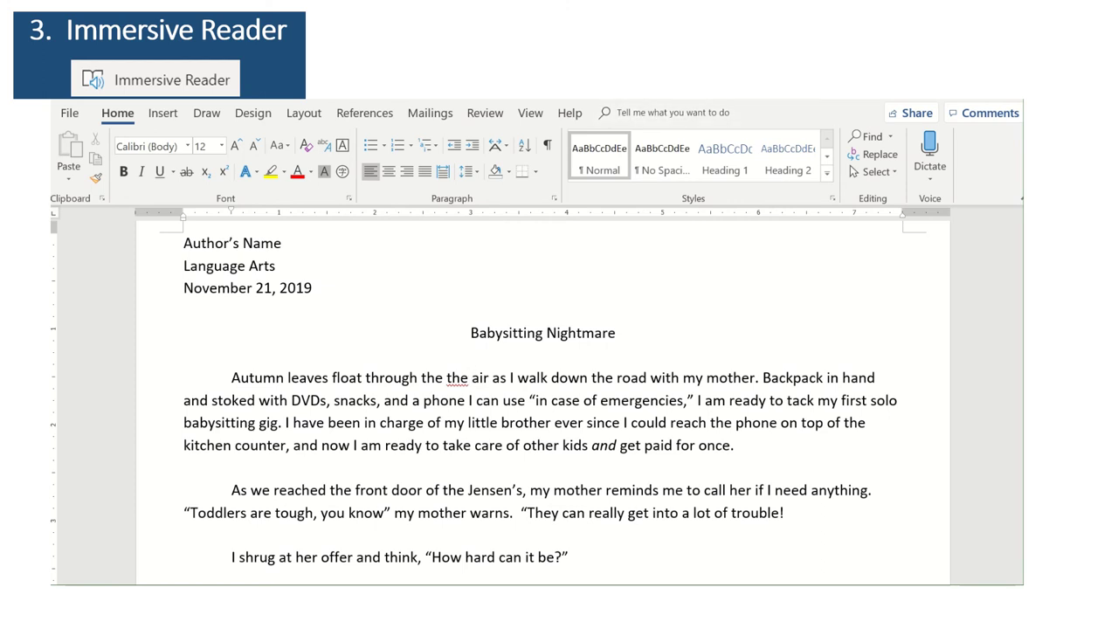
# Step: Open Learning Tools (Immersive Reader) from the View tab with the caret at the story's start
pyautogui.click(531, 114)
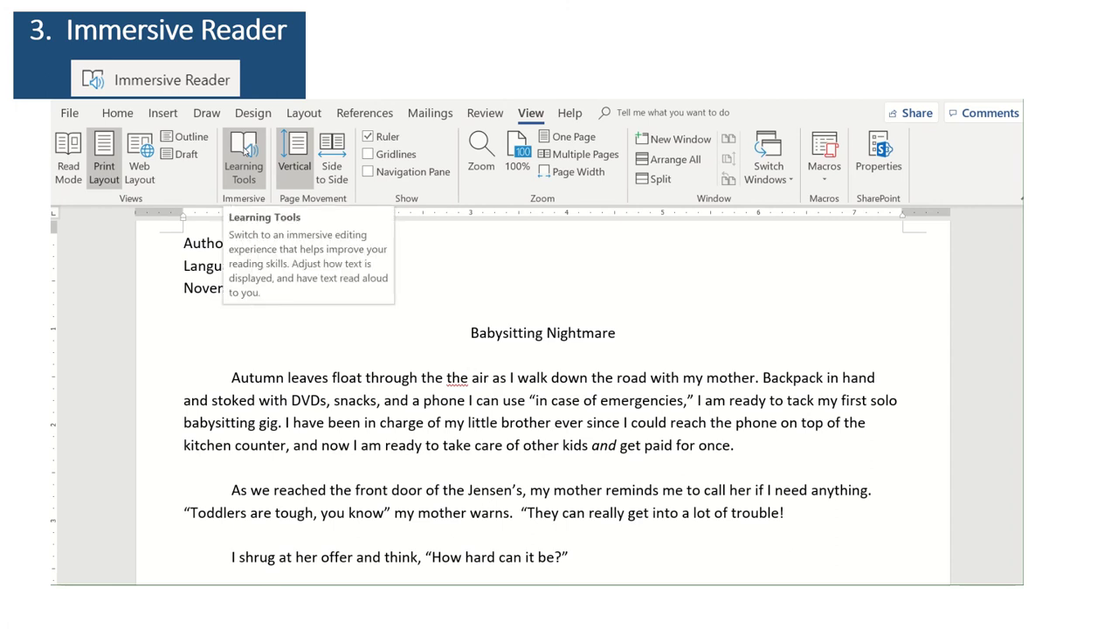
pyautogui.click(246, 150)
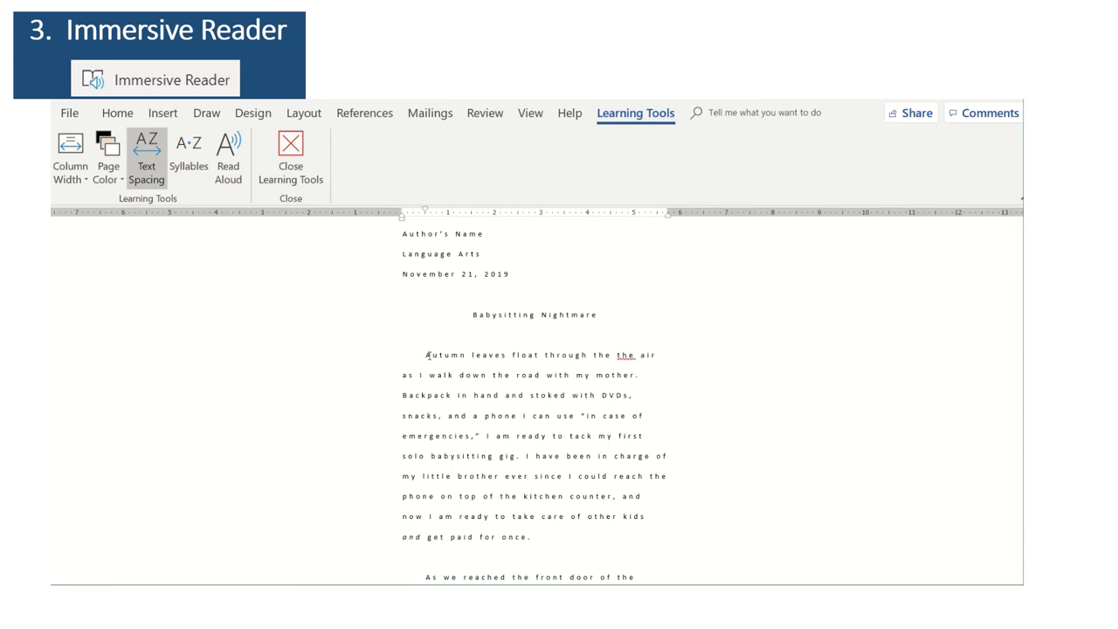
pyautogui.click(427, 356)
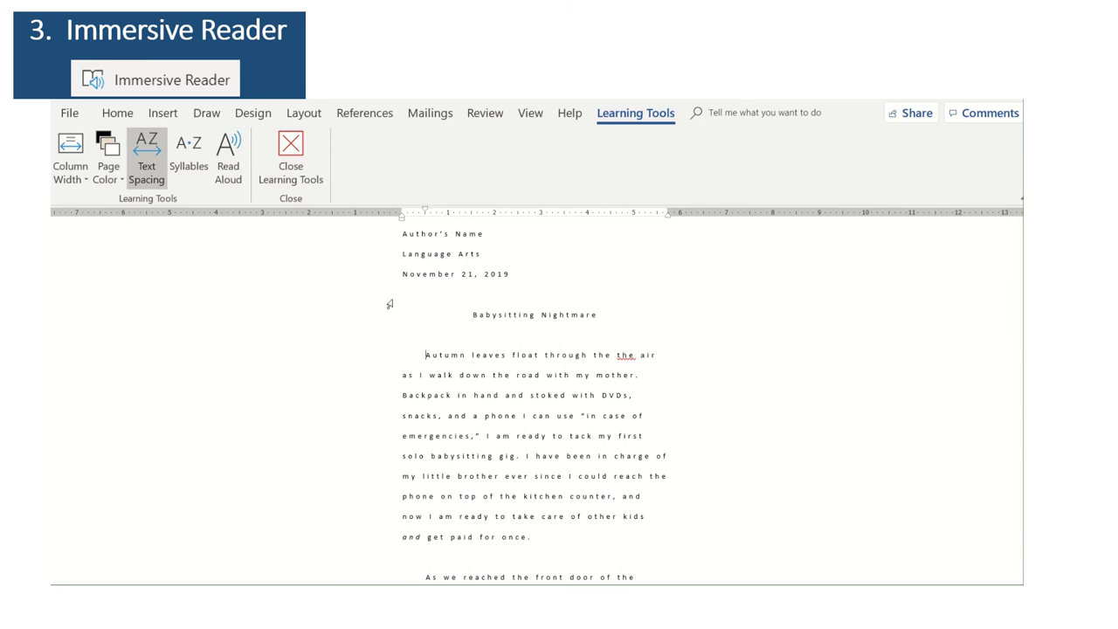
# Step: Play the story aloud, then delete the repeated 'the' so it reads 'float through the air'
pyautogui.click(231, 157)
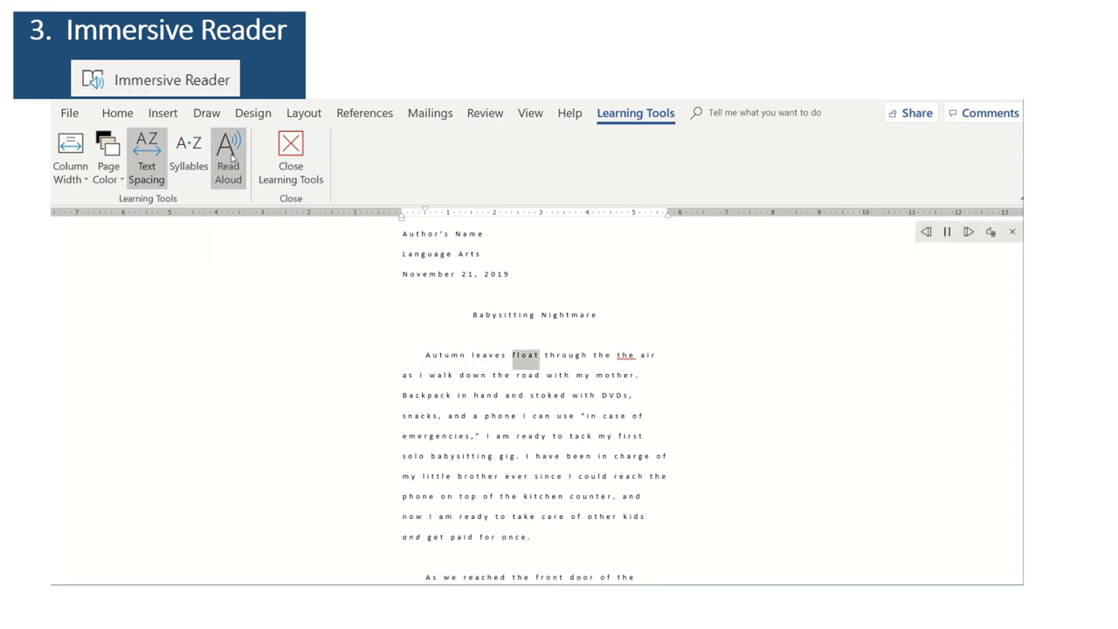
pyautogui.click(949, 233)
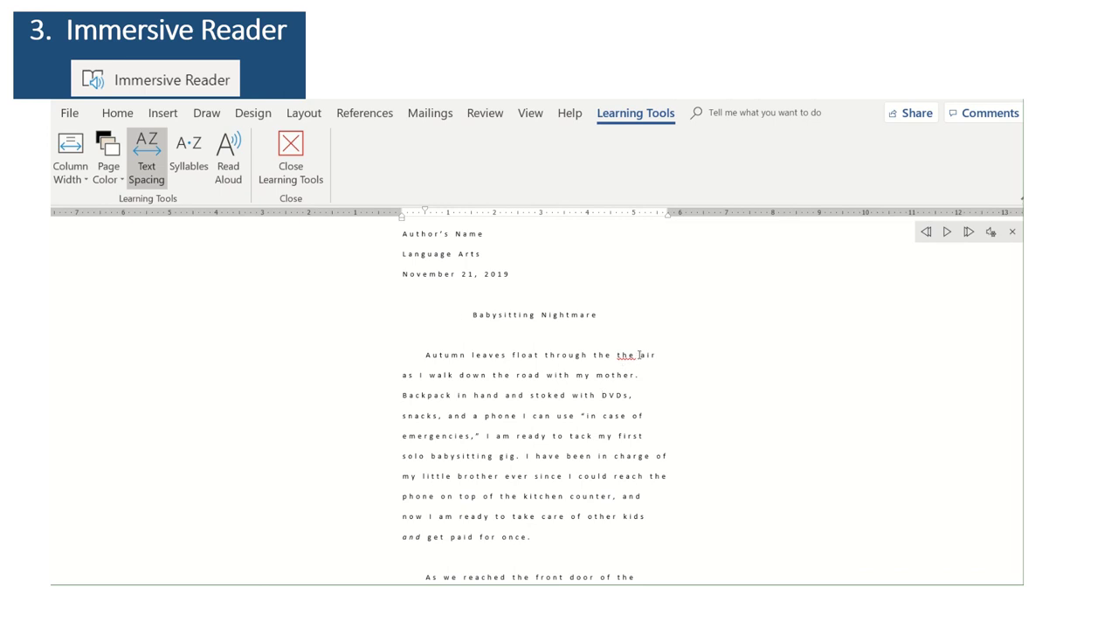
pyautogui.click(640, 355)
pyautogui.press('BackSpace')
pyautogui.press('BackSpace')
pyautogui.press('BackSpace')
pyautogui.press('BackSpace')
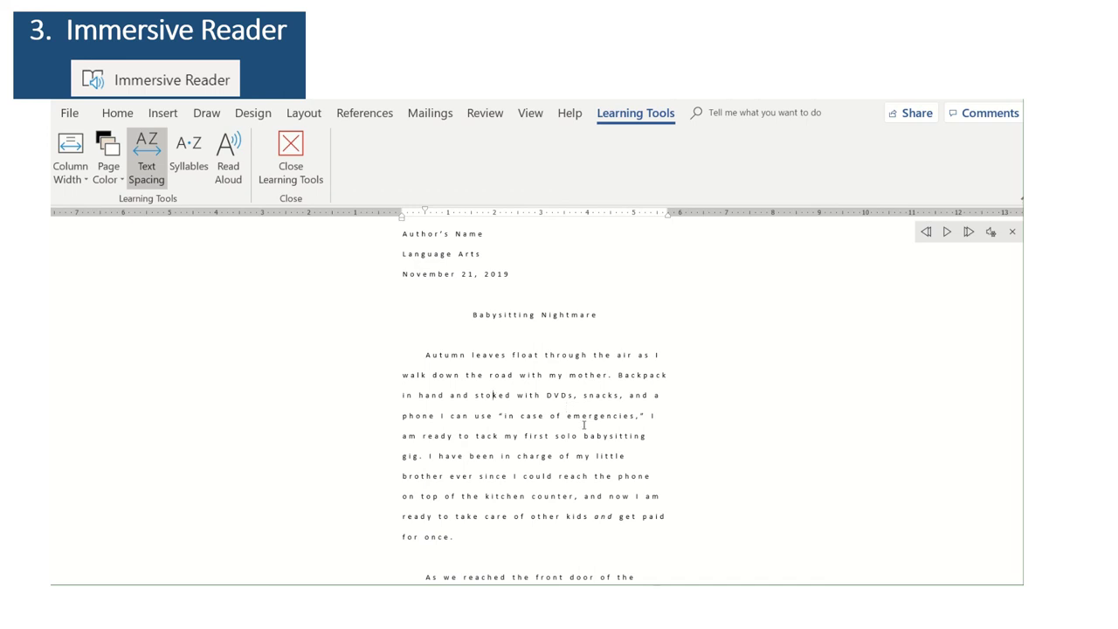
# Step: Insert a 'c' to change 'stoked' to 'stocked' in the opening paragraph
pyautogui.write('c')
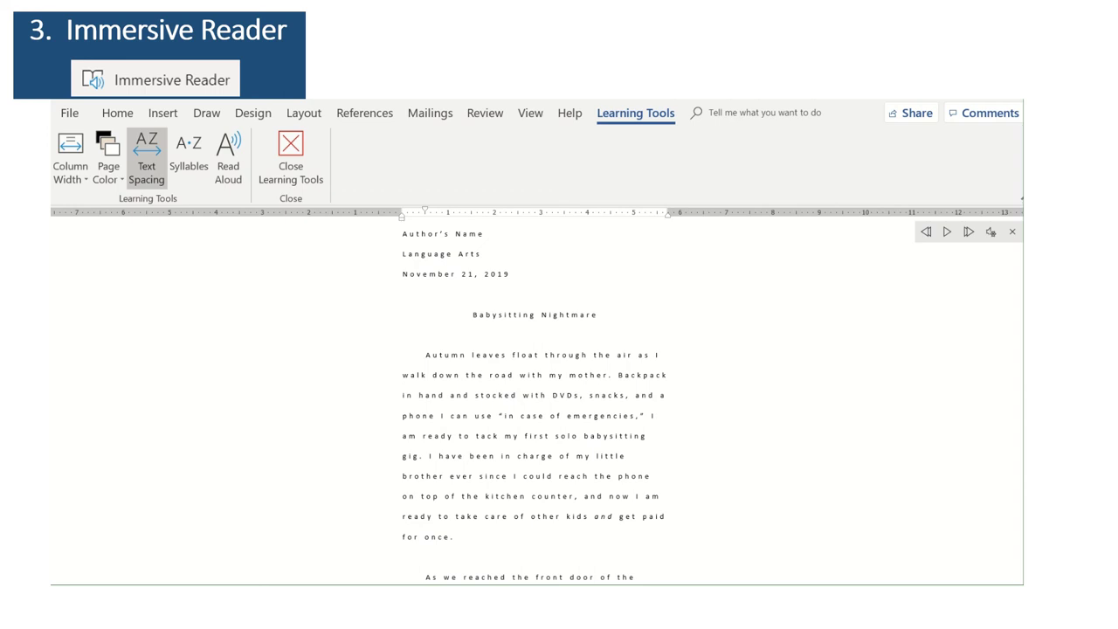